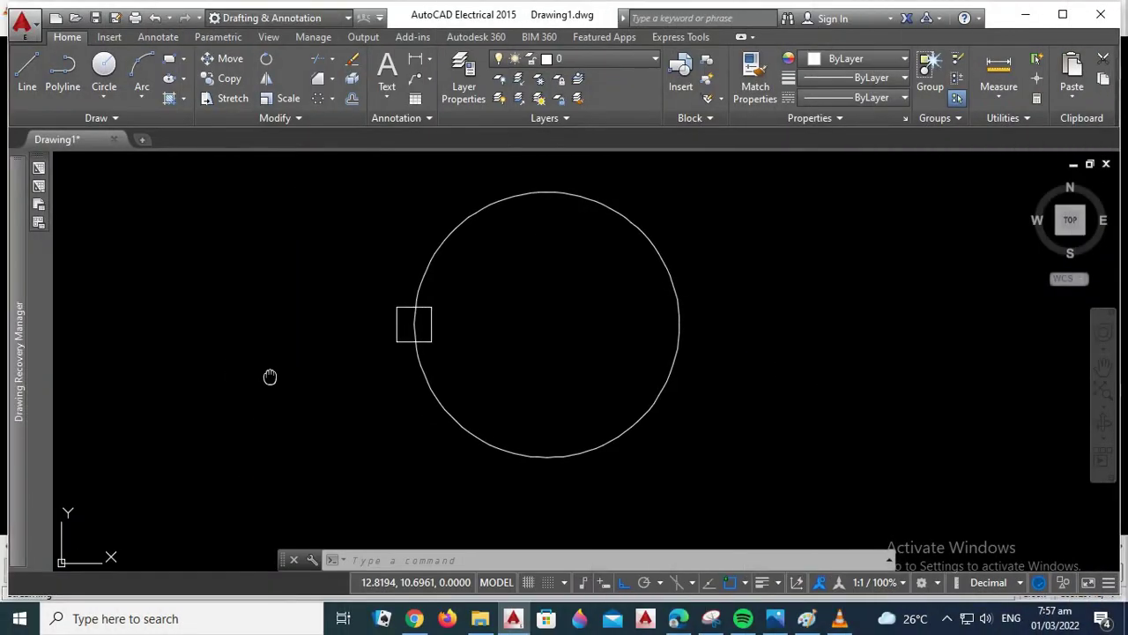
# Step: Pan the view slightly to reposition the circle and its small square
pyautogui.moveTo(270, 377); pyautogui.dragTo(263, 390, button='middle')
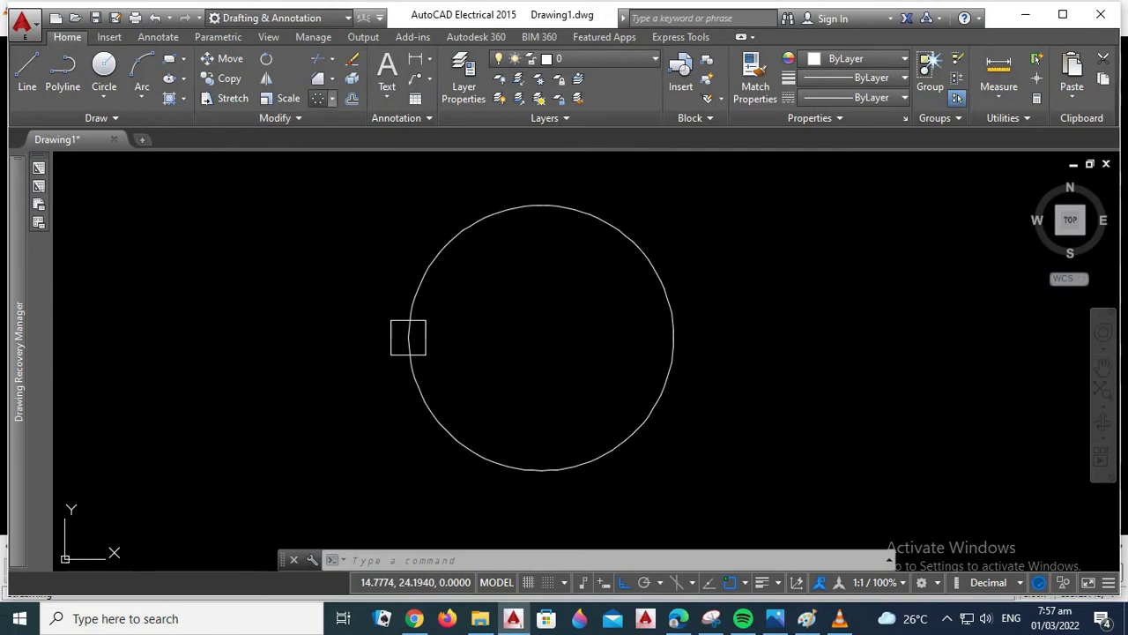
# Step: Start a polar array and select the small square as its only object
pyautogui.click(318, 98)
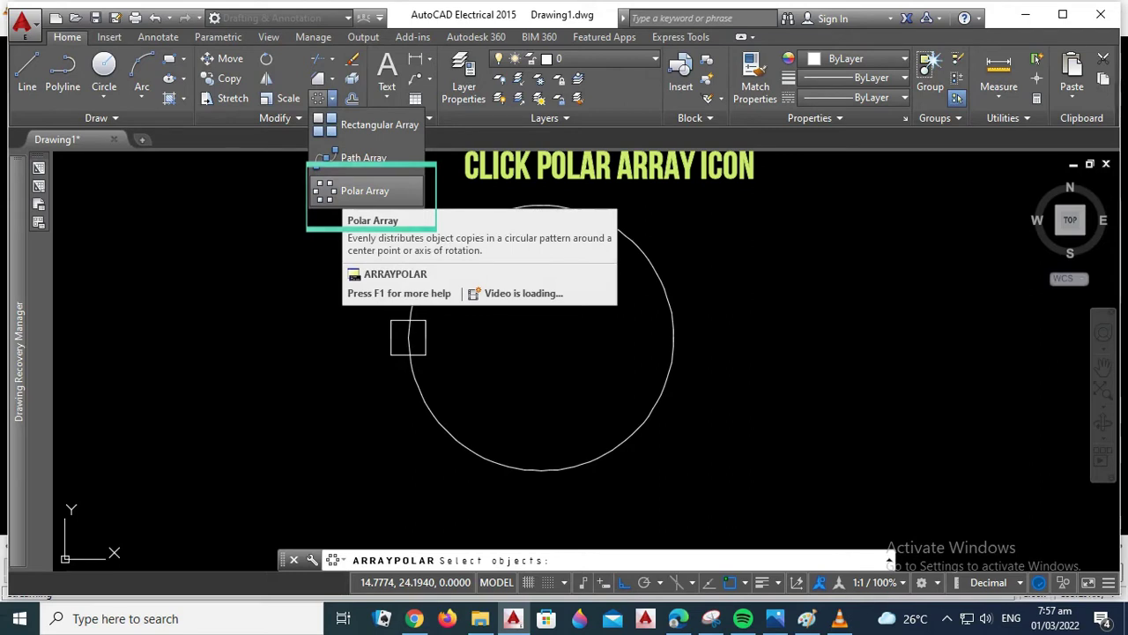
pyautogui.click(342, 191)
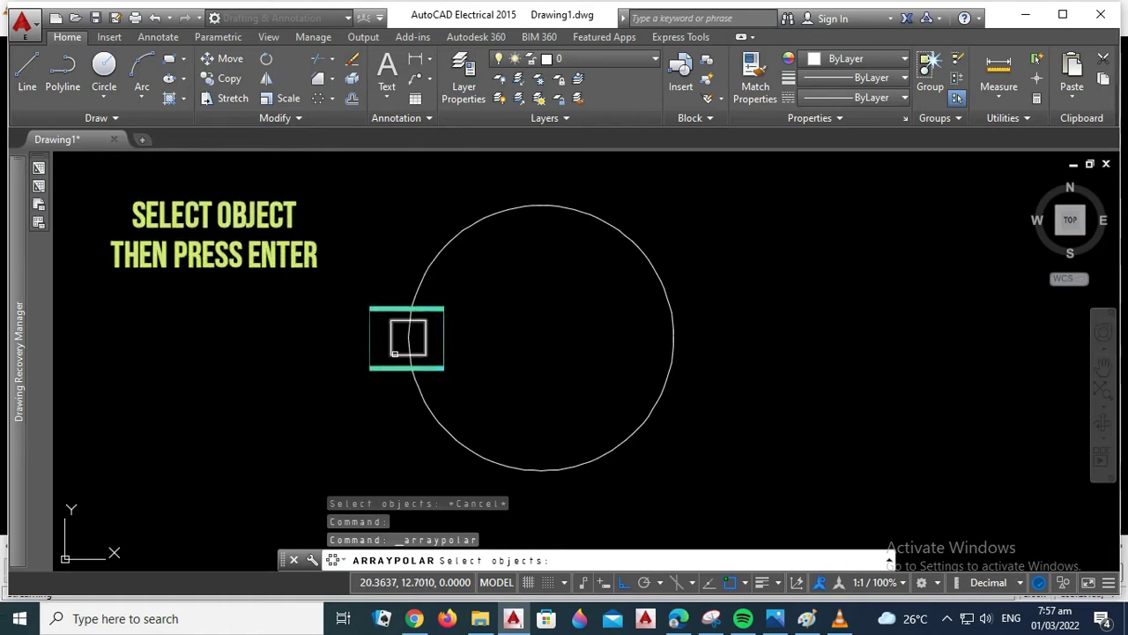
pyautogui.click(394, 353)
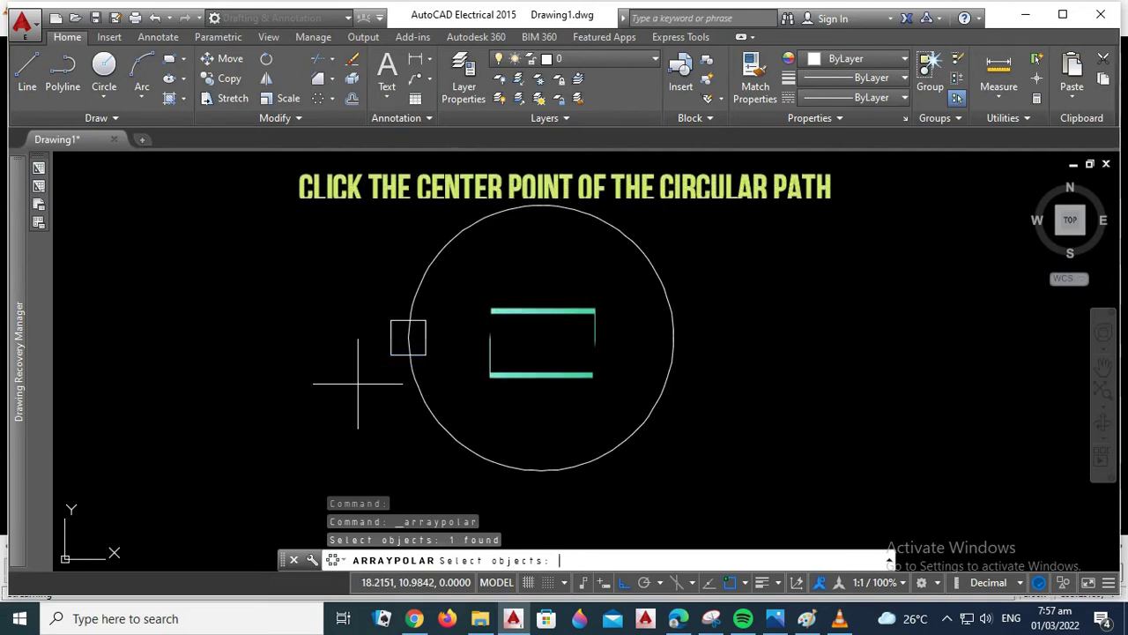
pyautogui.press('Return')
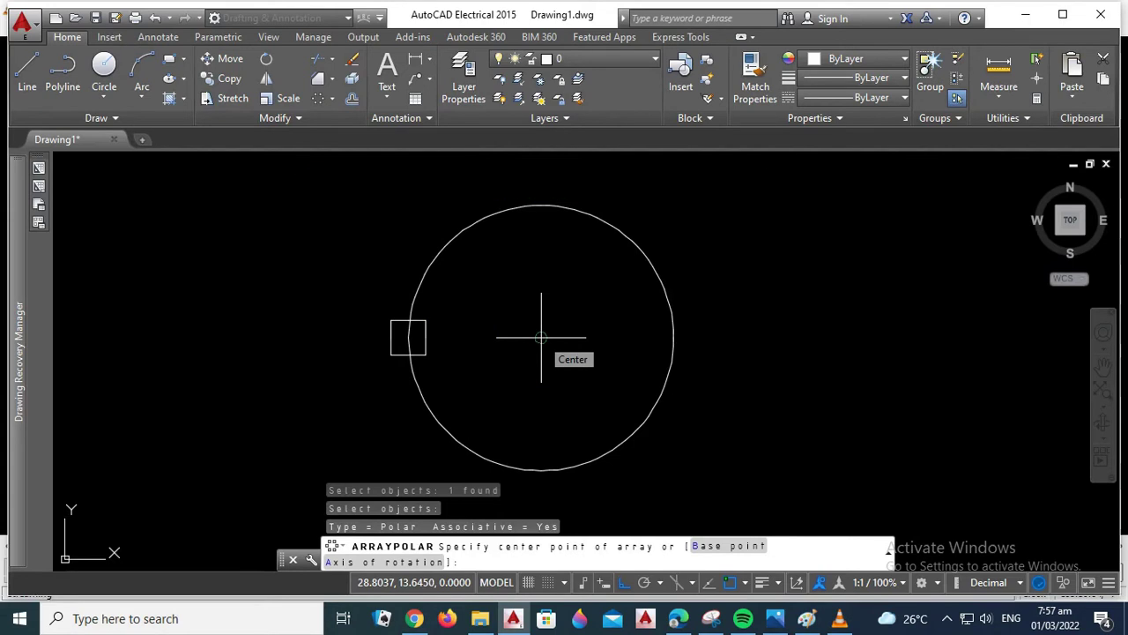
# Step: Centre the array on the circle's centre with 8 items over 360°
pyautogui.click(541, 336)
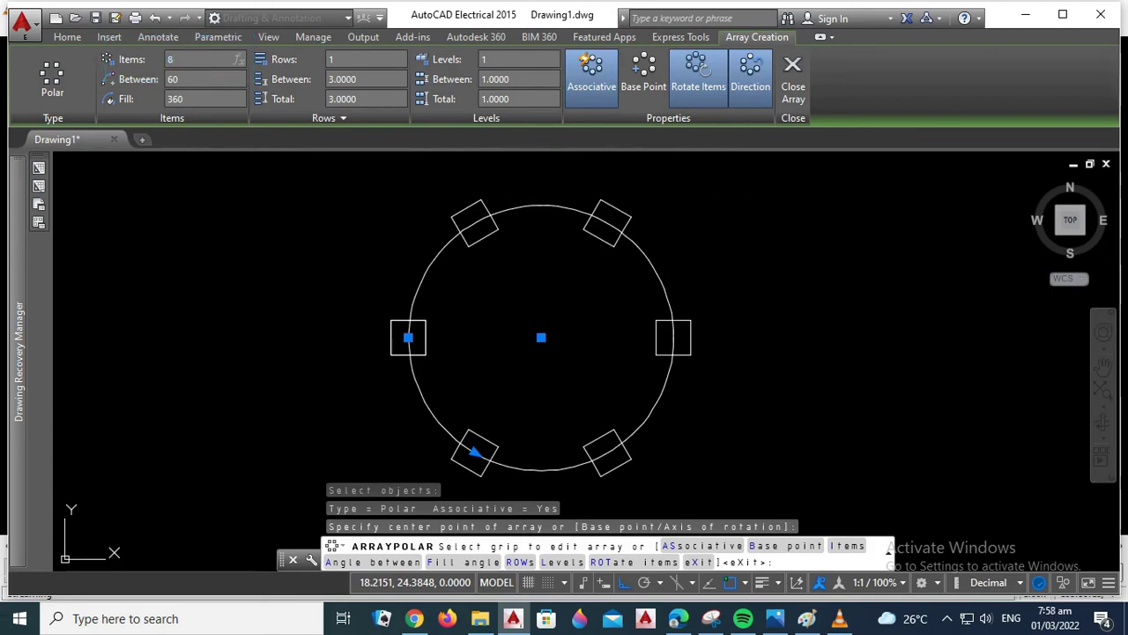
pyautogui.press('Return')
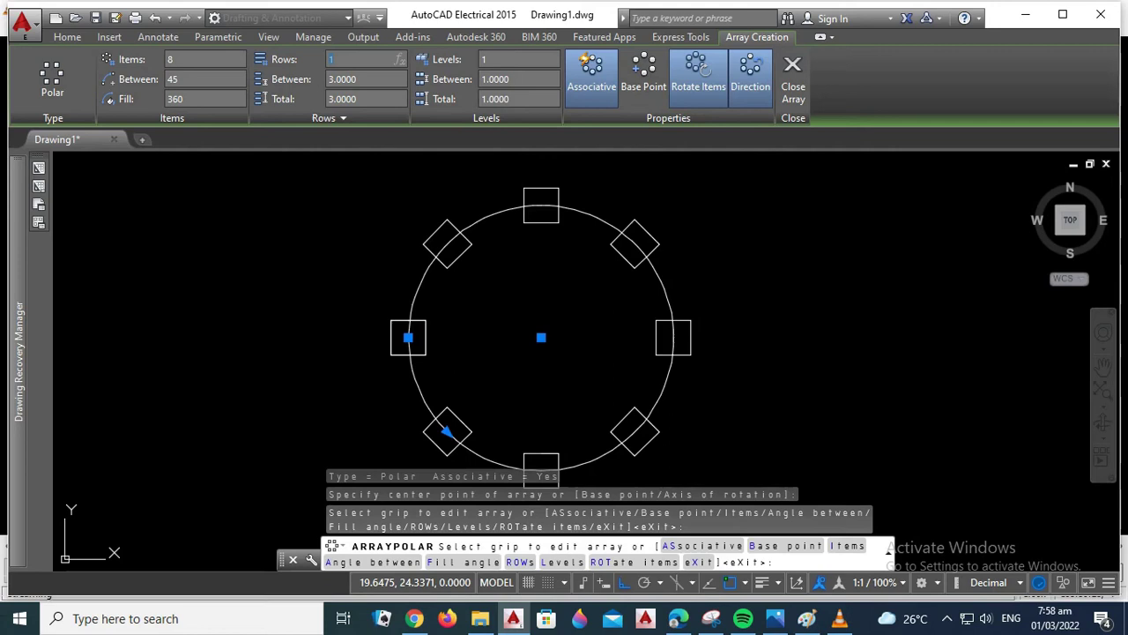
# Step: Set the array to 2 rows for an outer ring, then close the array
pyautogui.write('2')
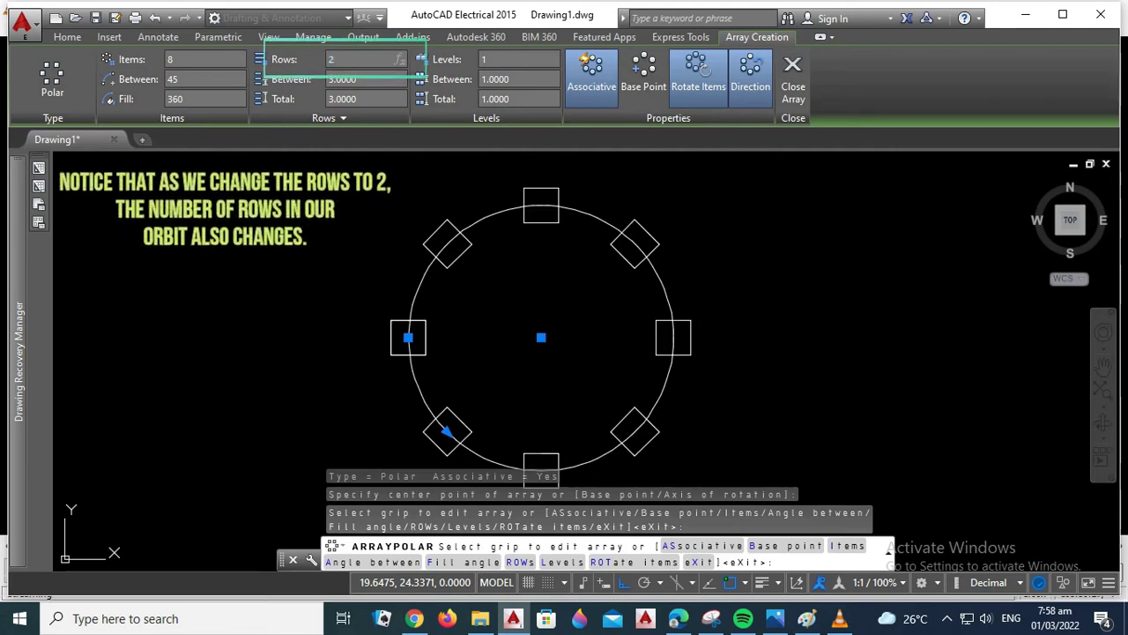
pyautogui.press('Return')
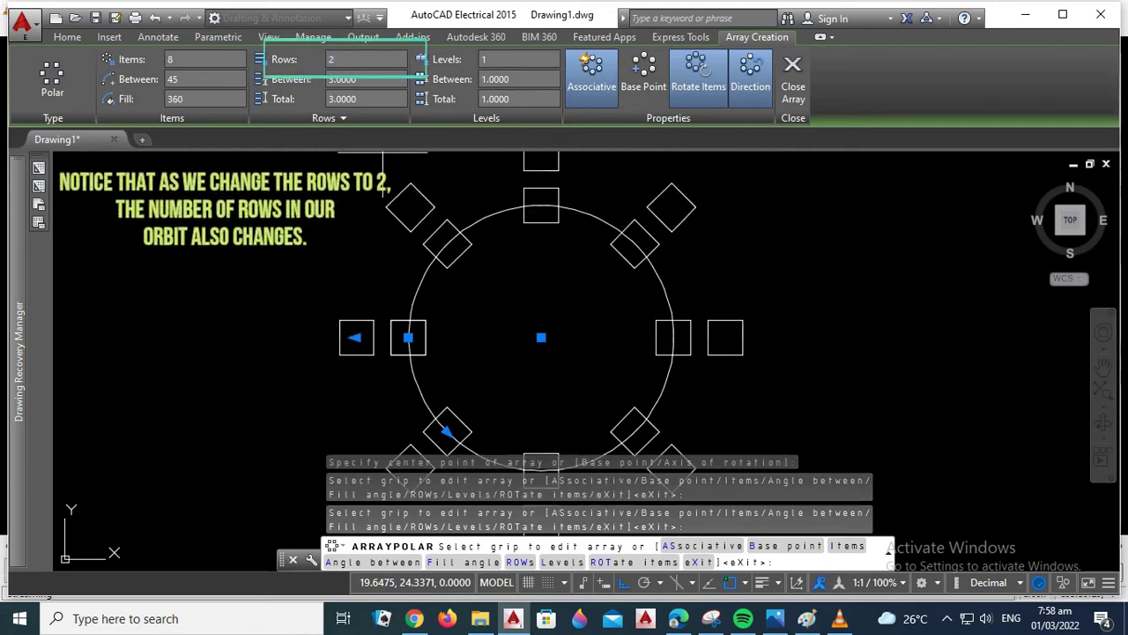
pyautogui.scroll(-2, 339, 234)
pyautogui.moveTo(339, 241); pyautogui.dragTo(428, 264, button='middle')
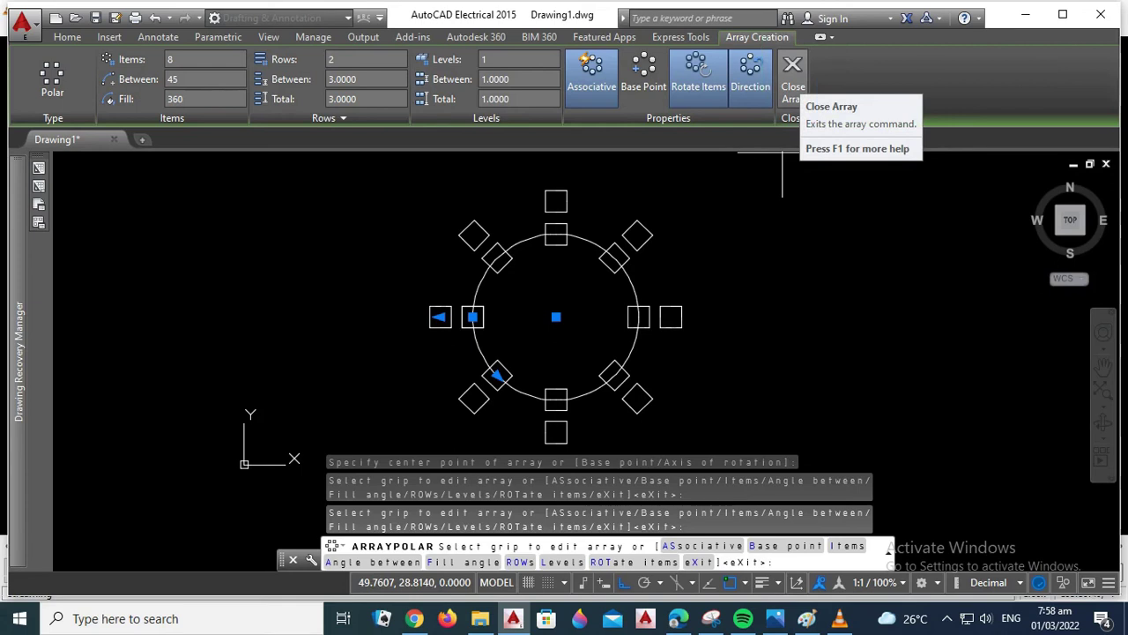
pyautogui.click(792, 75)
# Step: Edit the finished array to have 9 items per ring
pyautogui.moveTo(579, 302); pyautogui.dragTo(605, 334, button='middle')
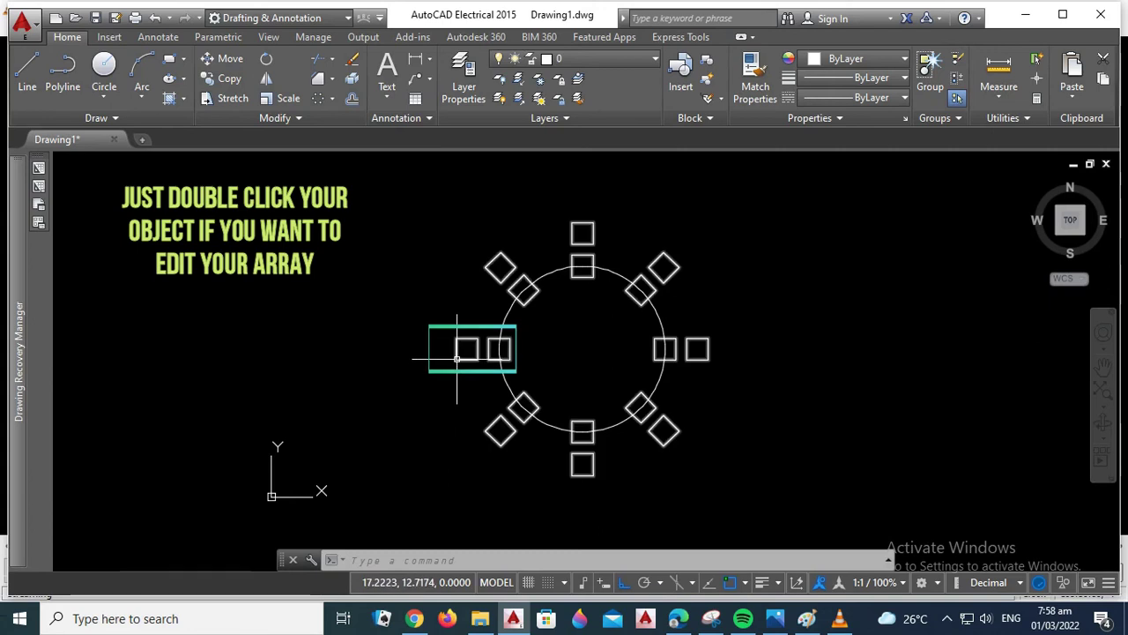
pyautogui.doubleClick(457, 358)
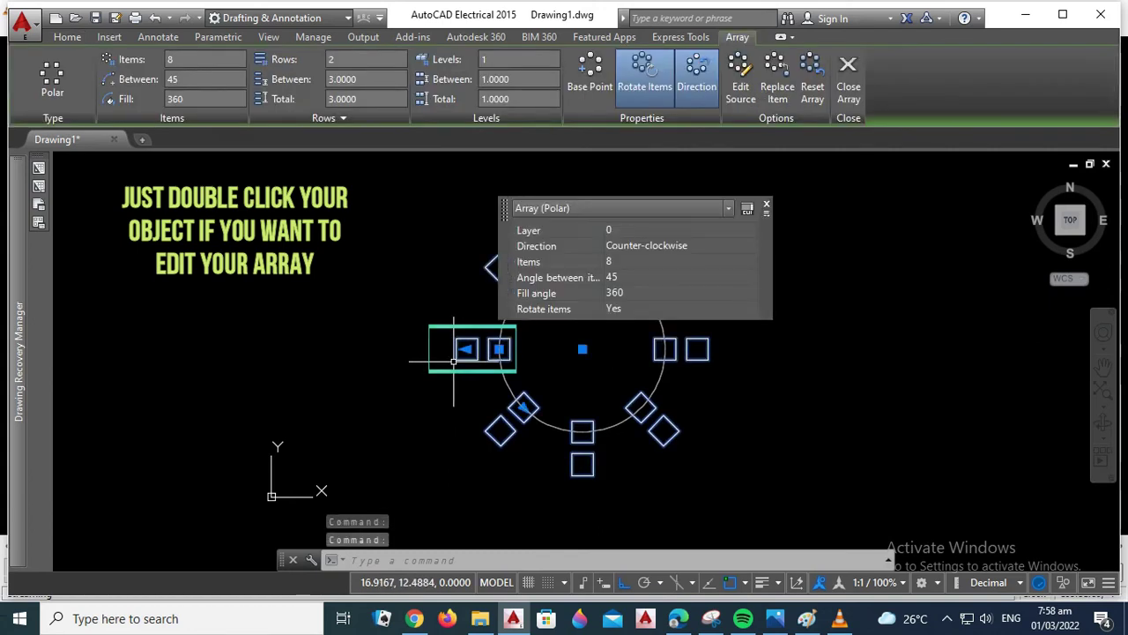
pyautogui.click(765, 205)
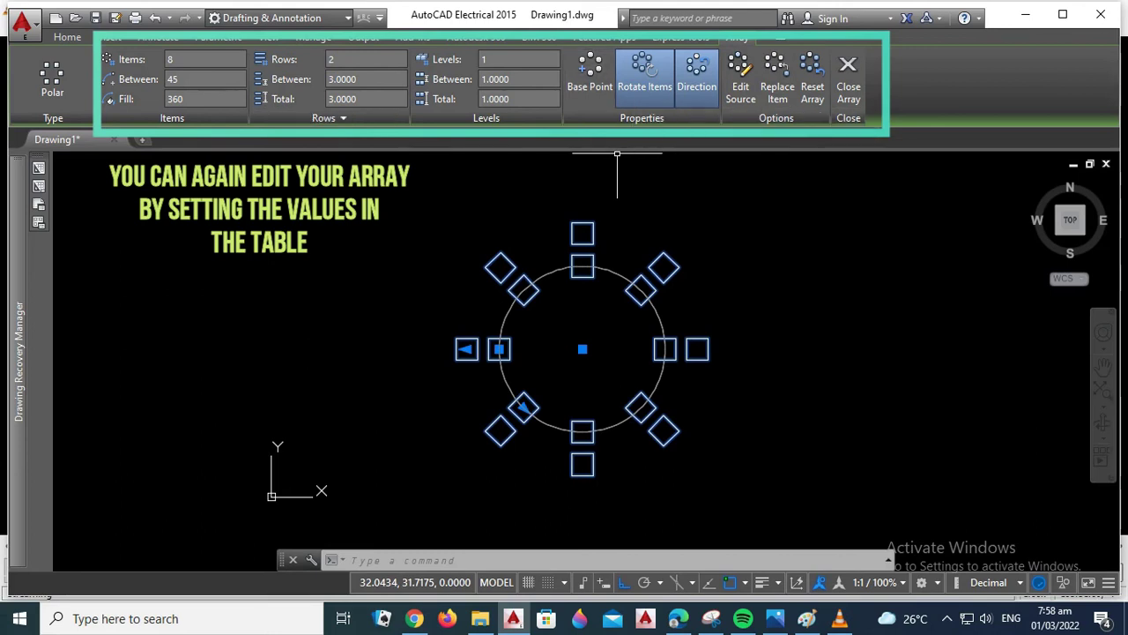
pyautogui.write('9')
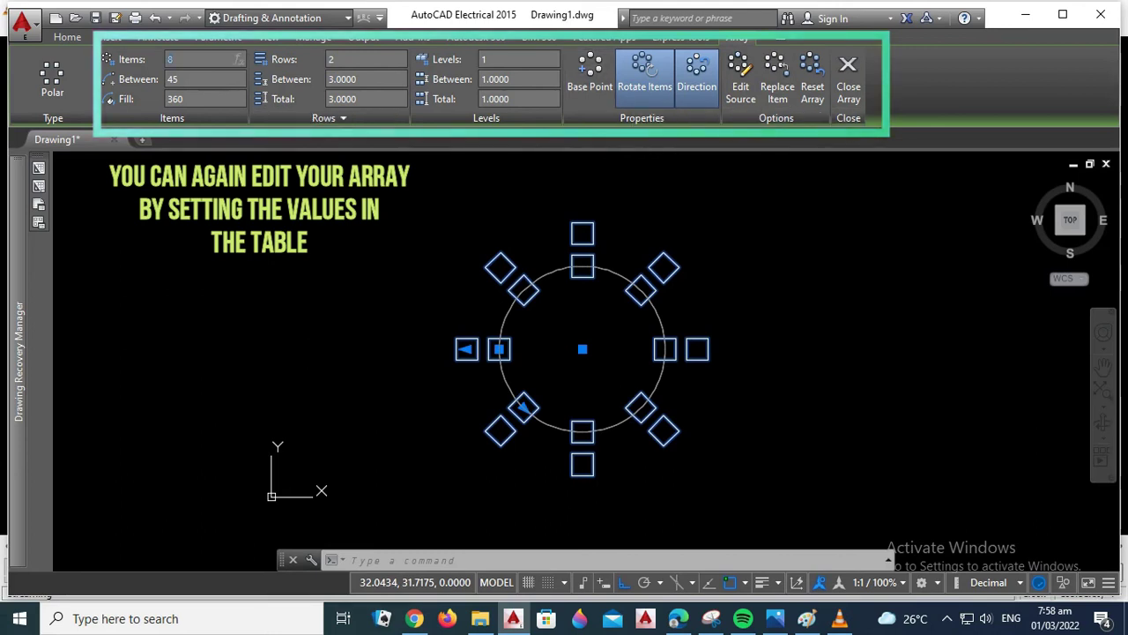
pyautogui.press('Return')
pyautogui.press('Escape')
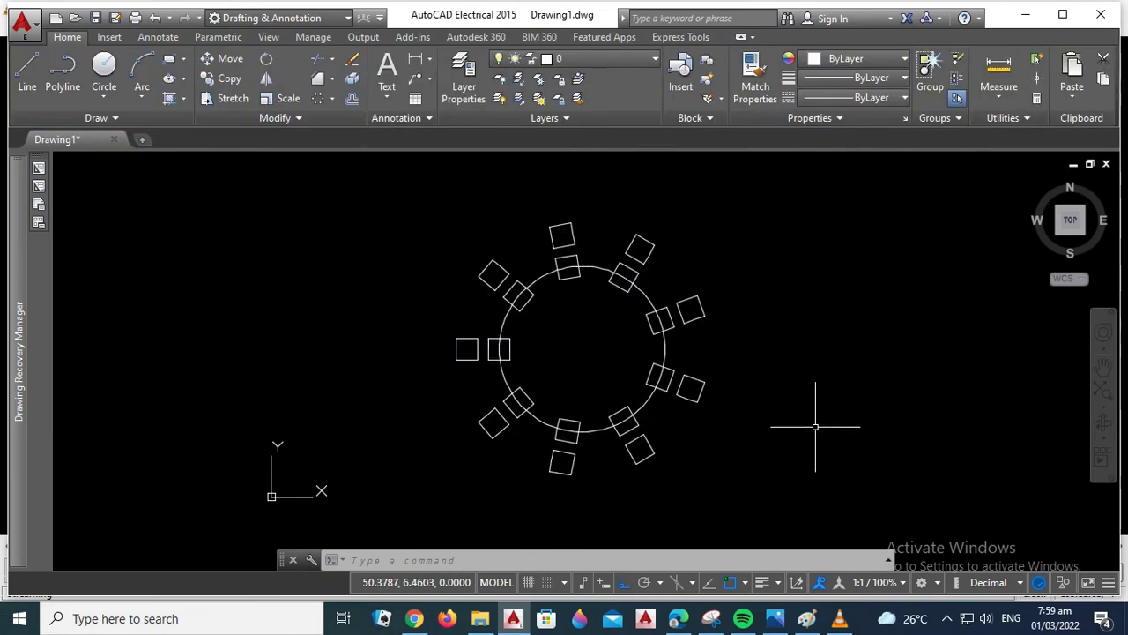